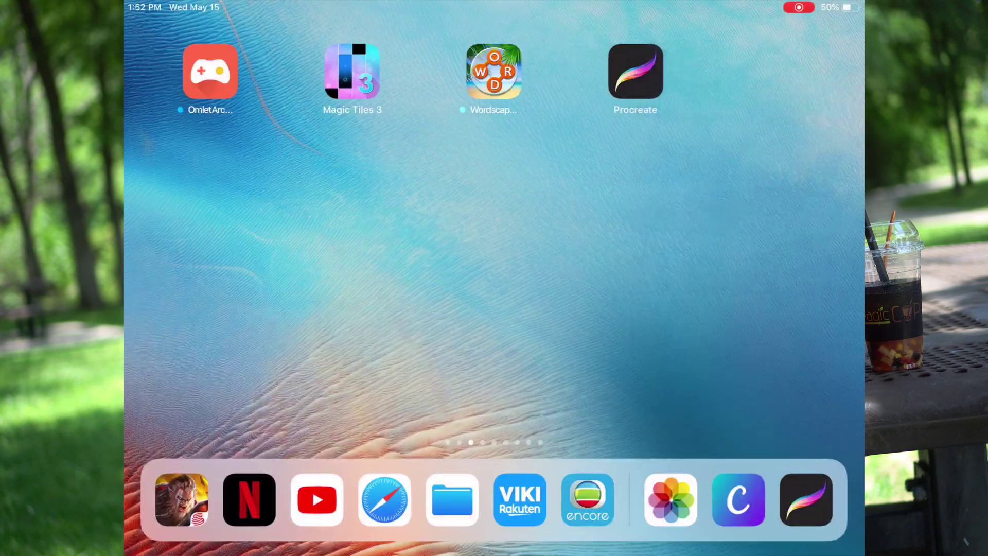
Launch Procreate and create a new canvas from the 4K preset (4096×1714).
{"action": "left_click", "coordinate": [635, 72]}
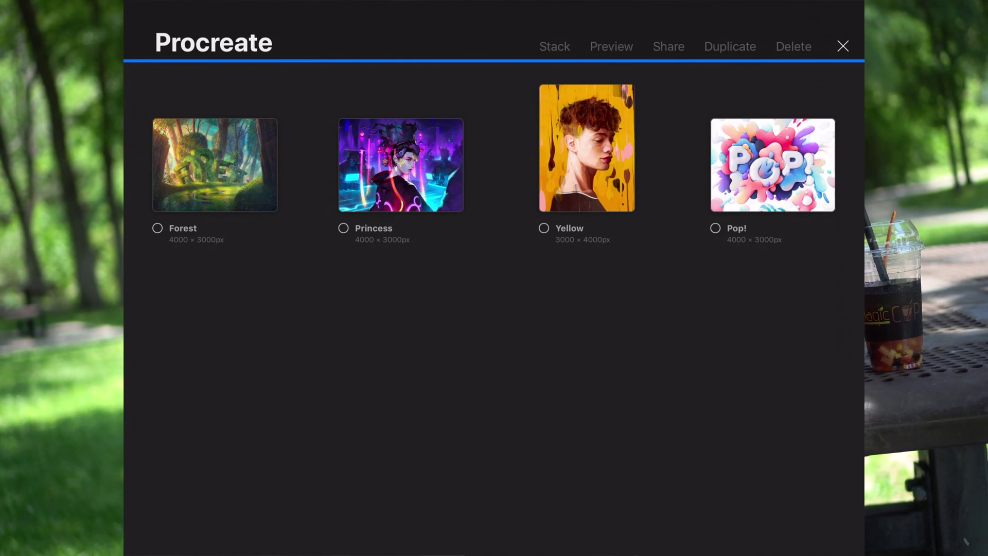
{"action": "left_click", "coordinate": [843, 46]}
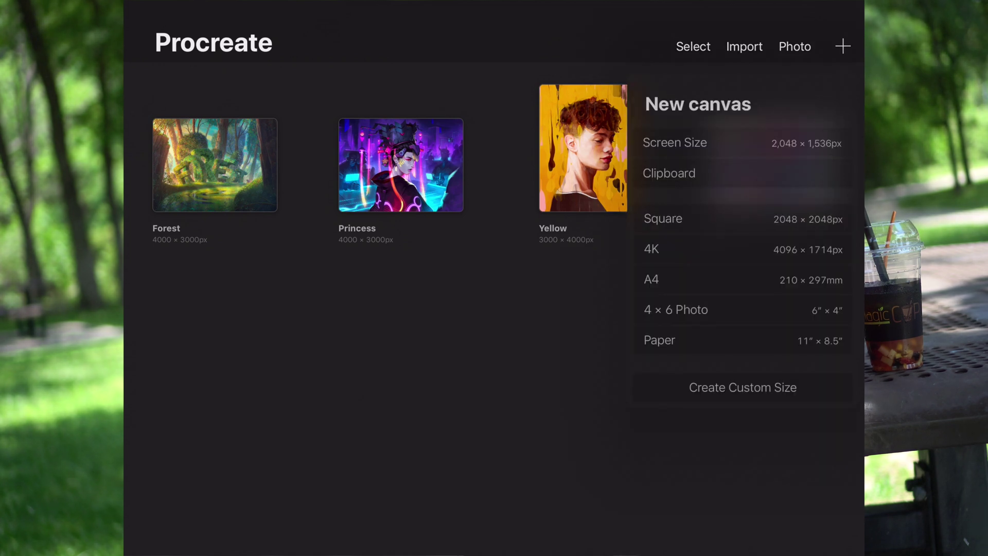
{"action": "left_click", "coordinate": [741, 249]}
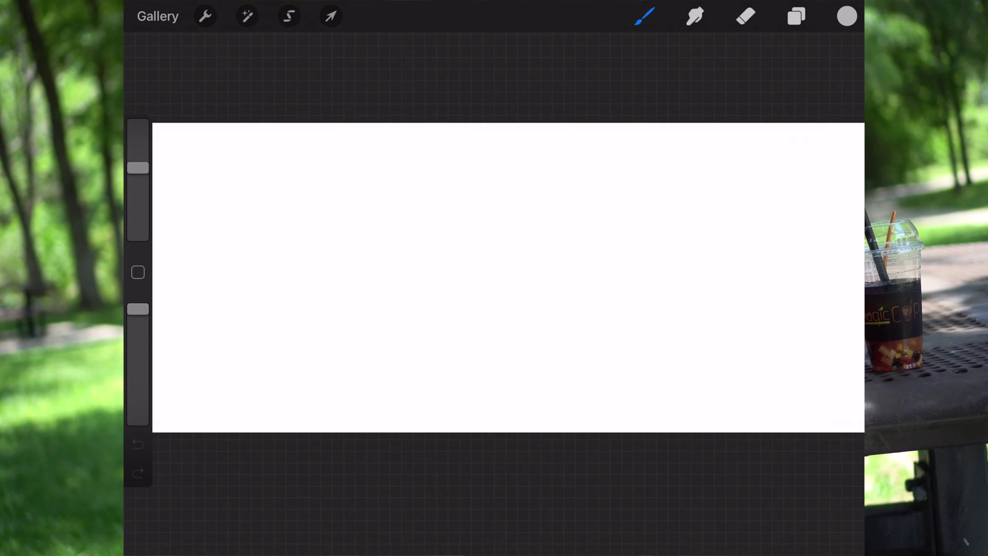
Pick black and fill the entire canvas with it.
{"action": "left_click", "coordinate": [847, 16]}
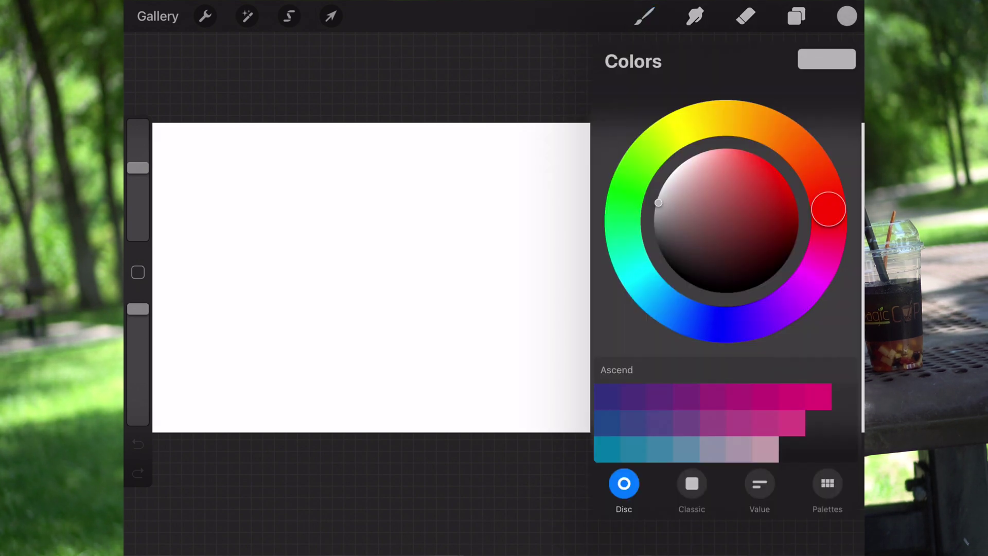
{"action": "left_click", "coordinate": [759, 285]}
{"action": "left_click", "coordinate": [847, 16]}
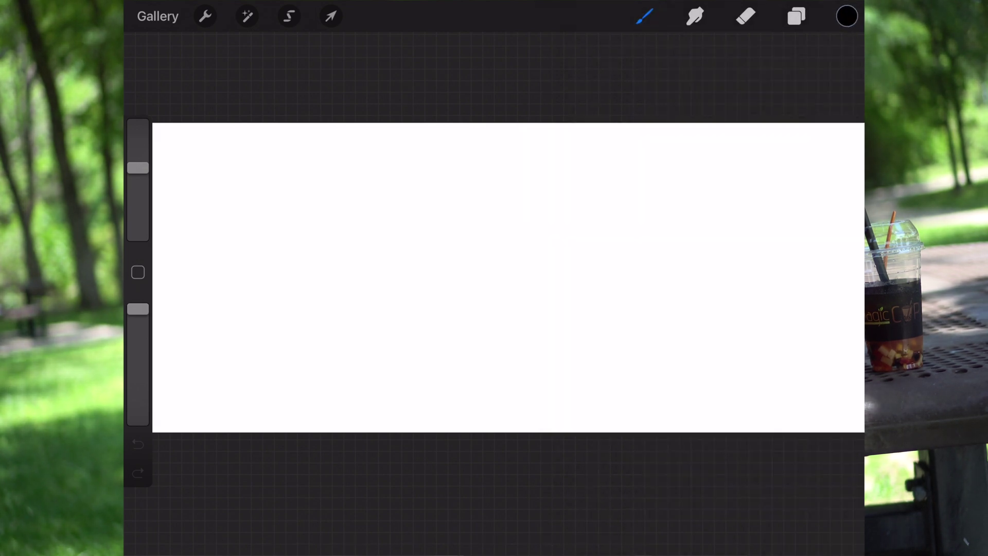
{"action": "left_click_drag", "start_coordinate": [847, 16], "coordinate": [563, 276]}
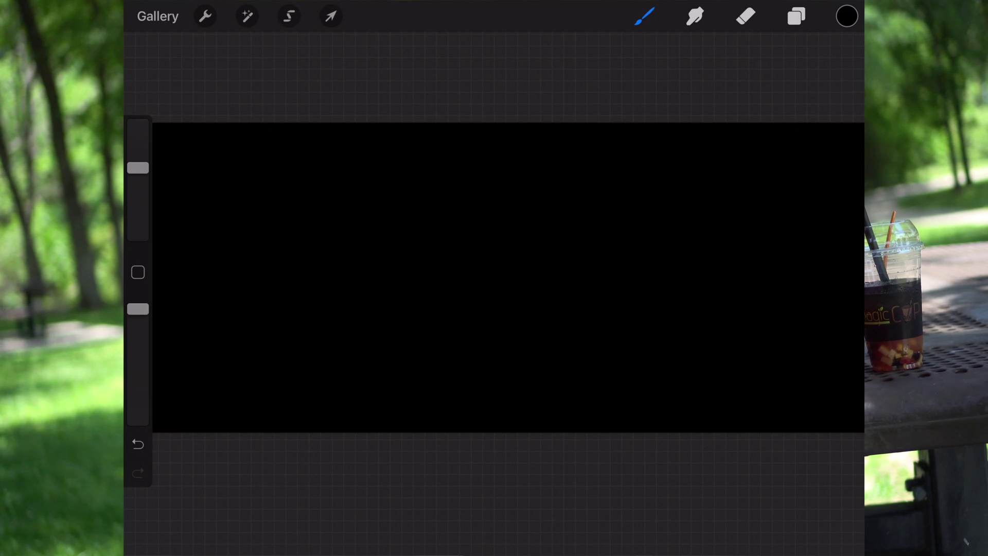
Choose a near-white colour and select the Calligraphy Script brush.
{"action": "left_click", "coordinate": [847, 16]}
{"action": "left_click_drag", "start_coordinate": [773, 276], "coordinate": [683, 163]}
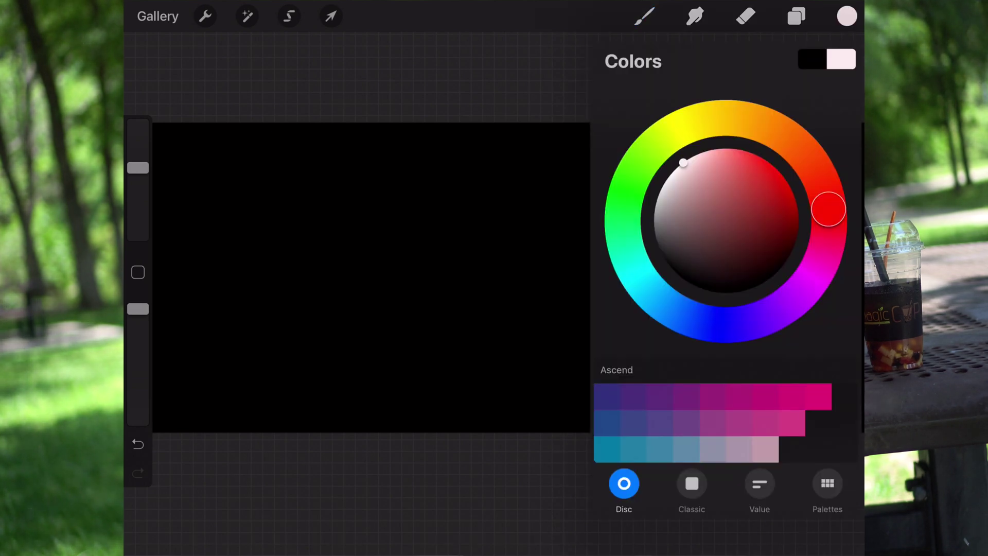
{"action": "left_click", "coordinate": [847, 16]}
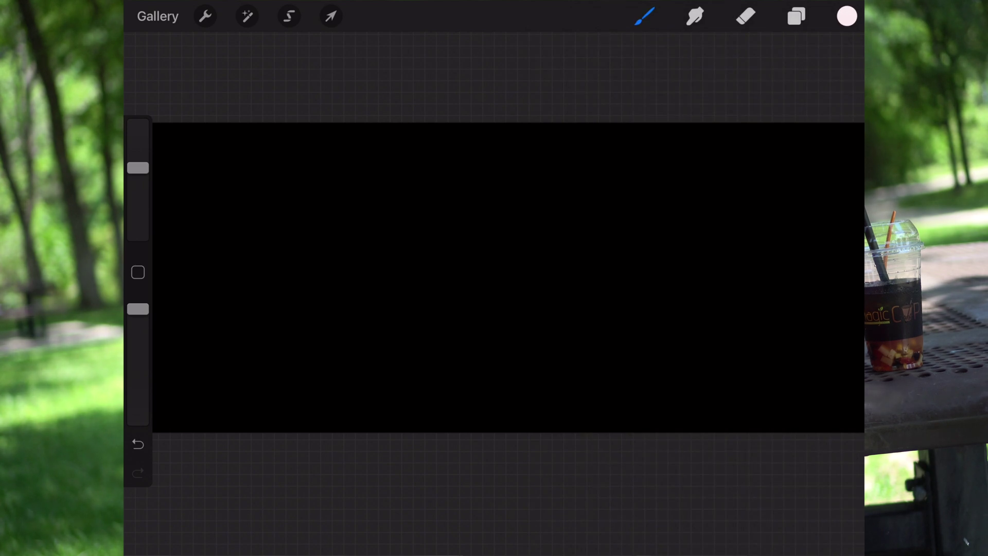
{"action": "left_click", "coordinate": [645, 16]}
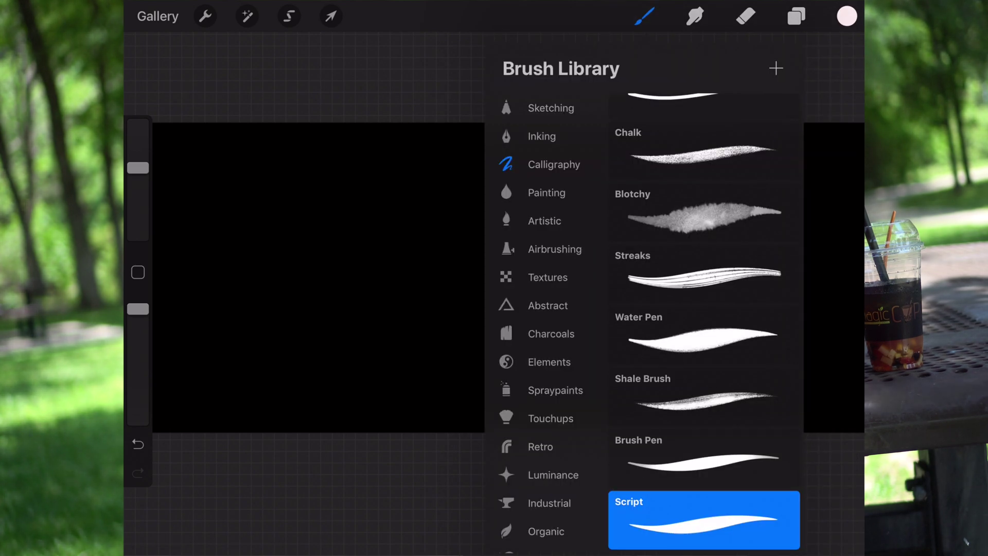
{"action": "left_click", "coordinate": [551, 164]}
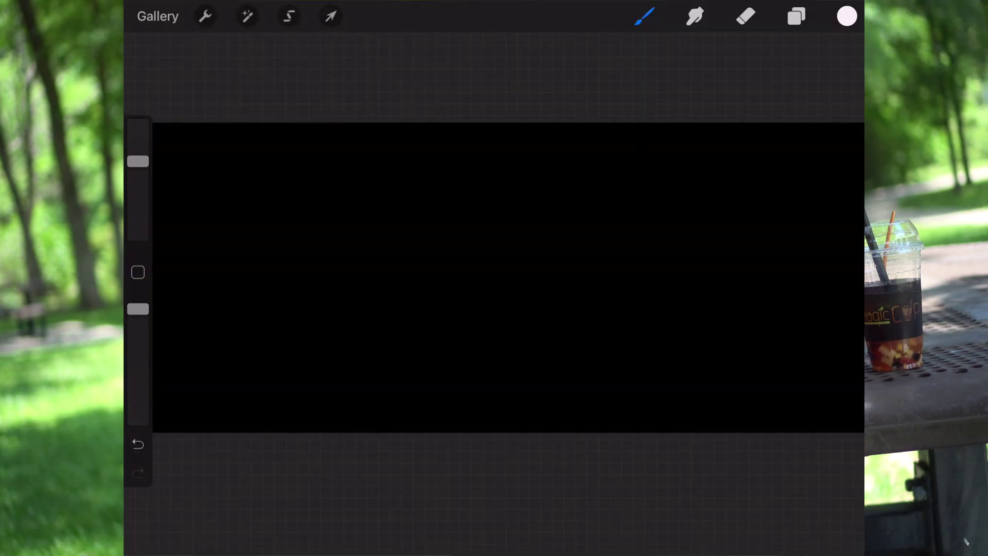
Hand-letter 'This VS That' in near-white Script strokes across the black canvas.
{"action": "left_click_drag", "start_coordinate": [176, 230], "coordinate": [372, 178]}
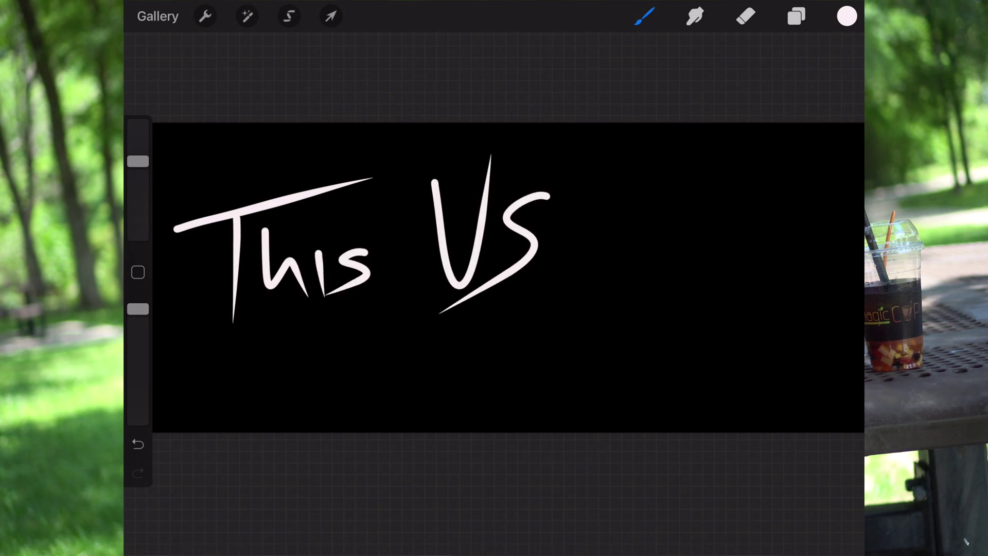
{"action": "left_click_drag", "start_coordinate": [584, 224], "coordinate": [709, 177]}
{"action": "left_click_drag", "start_coordinate": [663, 202], "coordinate": [642, 318]}
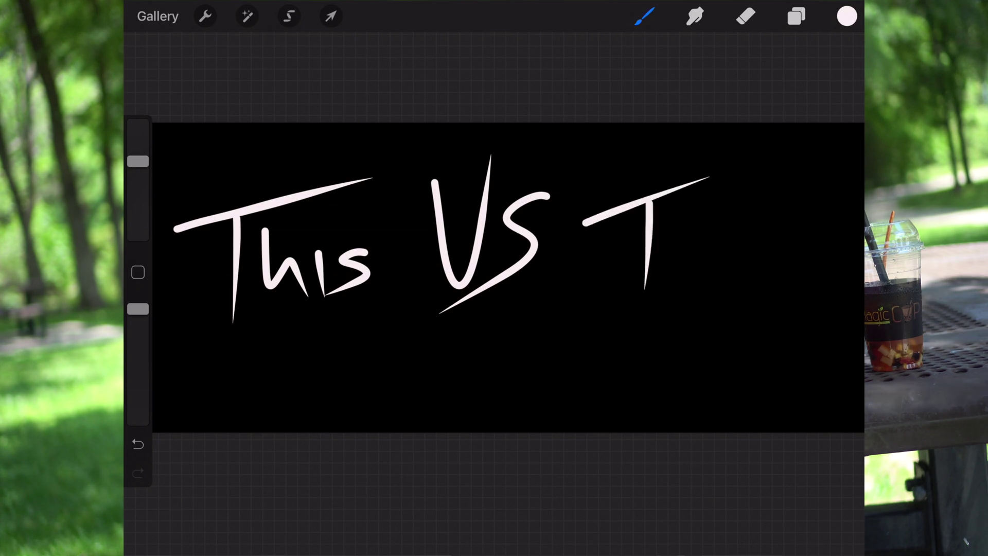
{"action": "left_click_drag", "start_coordinate": [682, 206], "coordinate": [677, 284]}
{"action": "left_click_drag", "start_coordinate": [736, 241], "coordinate": [746, 238]}
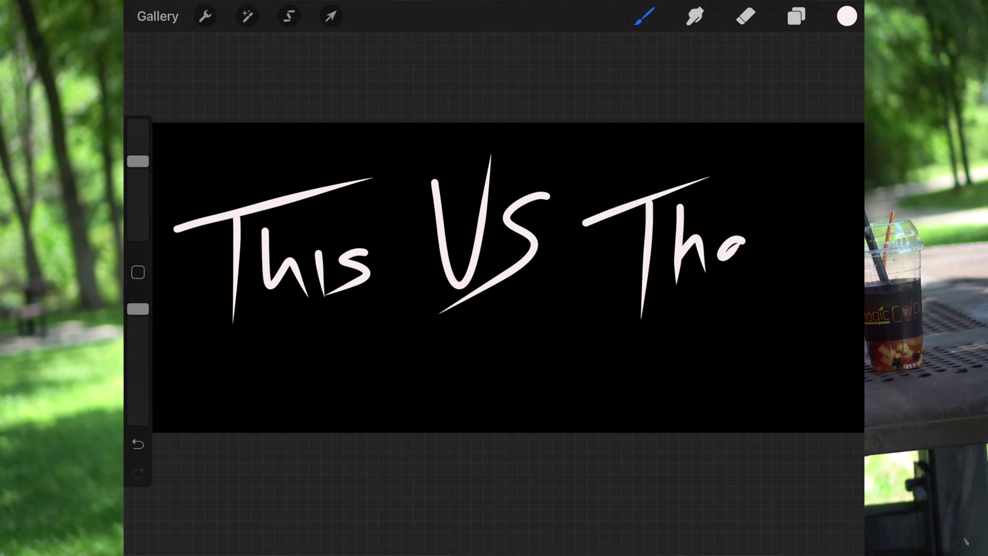
{"action": "left_click_drag", "start_coordinate": [777, 175], "coordinate": [785, 277]}
{"action": "left_click_drag", "start_coordinate": [725, 208], "coordinate": [798, 194]}
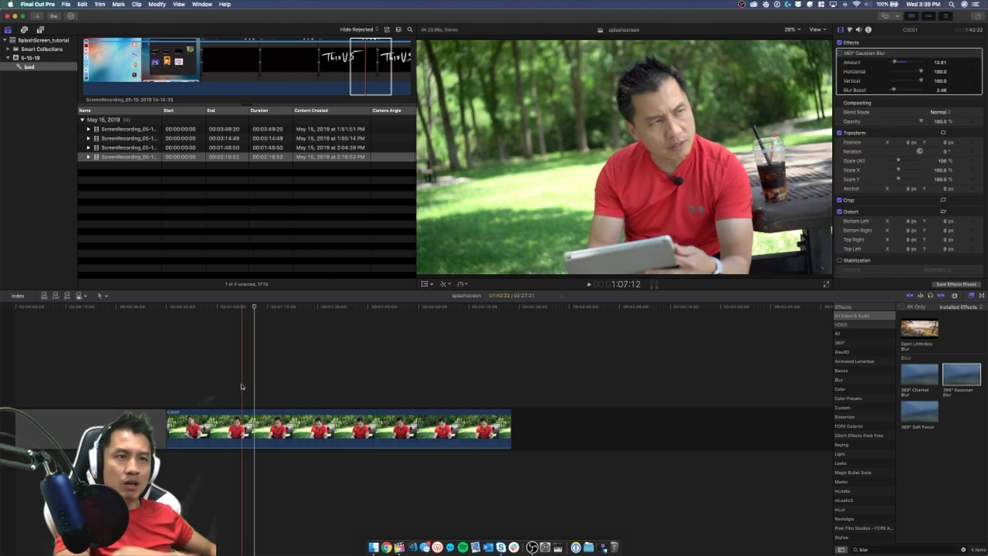
Connect the lettering range of the iPad recording above the park clip and scrub to the finished title.
{"action": "left_click", "coordinate": [297, 76]}
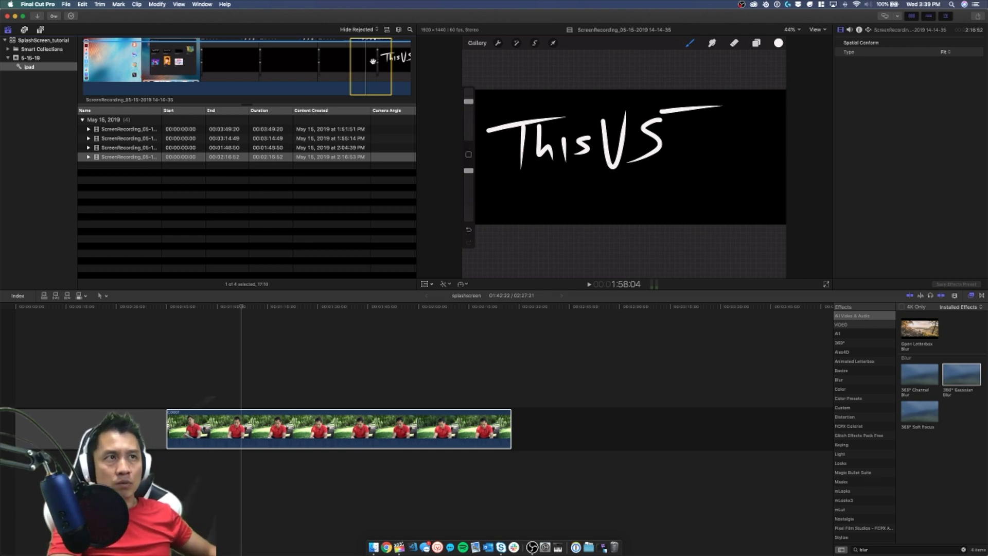
{"action": "key", "text": "space"}
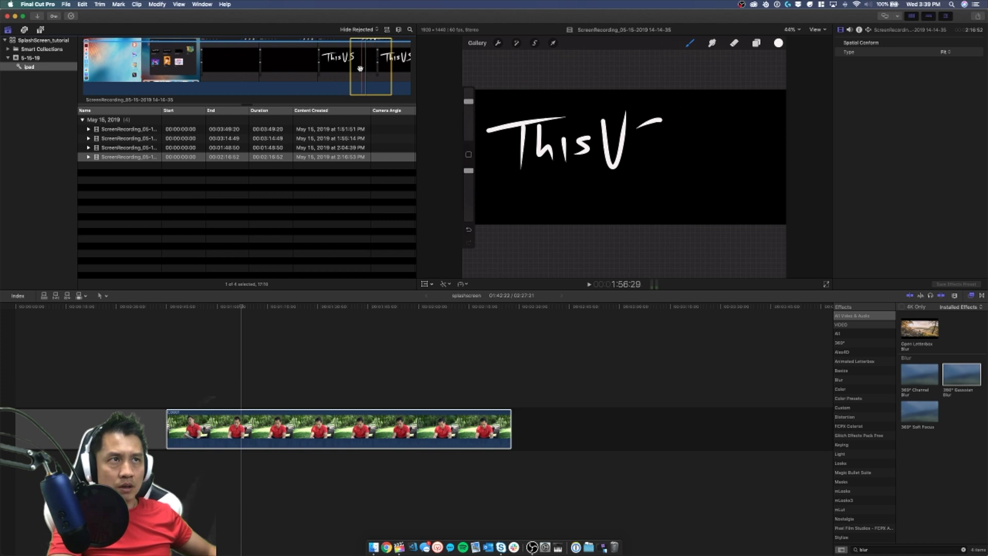
{"action": "left_click_drag", "start_coordinate": [338, 246], "coordinate": [258, 388]}
{"action": "left_click", "coordinate": [259, 389]}
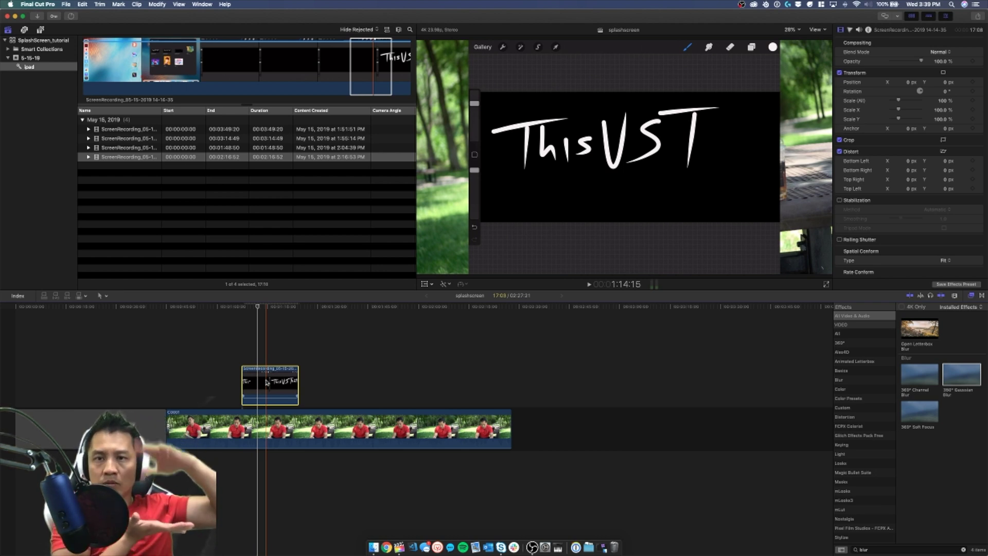
{"action": "left_click", "coordinate": [284, 381]}
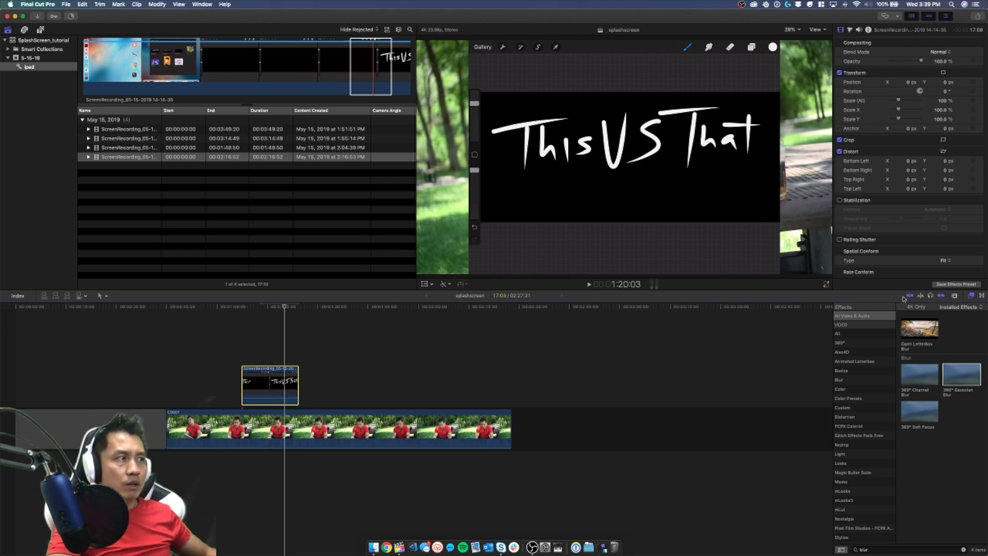
{"action": "double_click", "coordinate": [871, 549]}
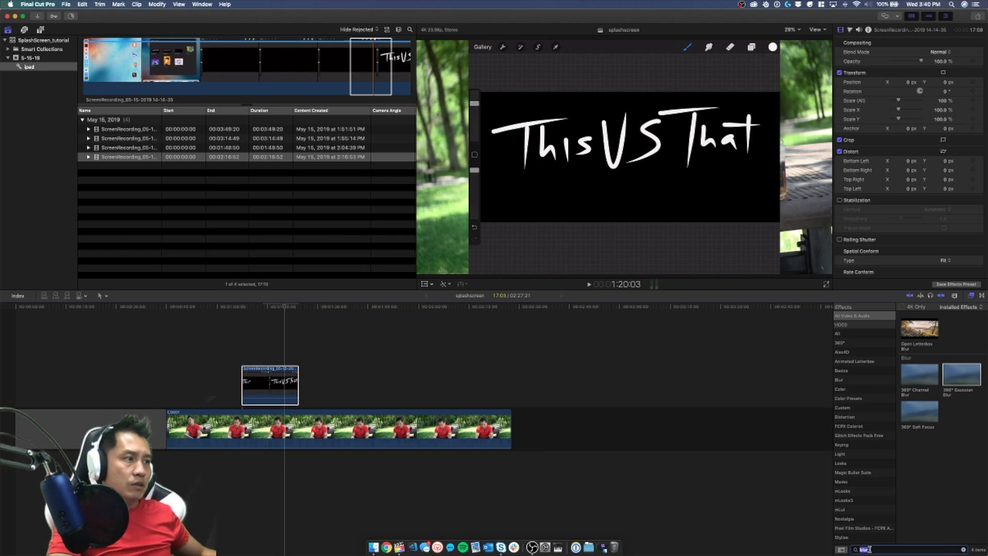
Search effects for 'mask' and apply Draw Mask to the lettering clip.
{"action": "type", "text": "mask"}
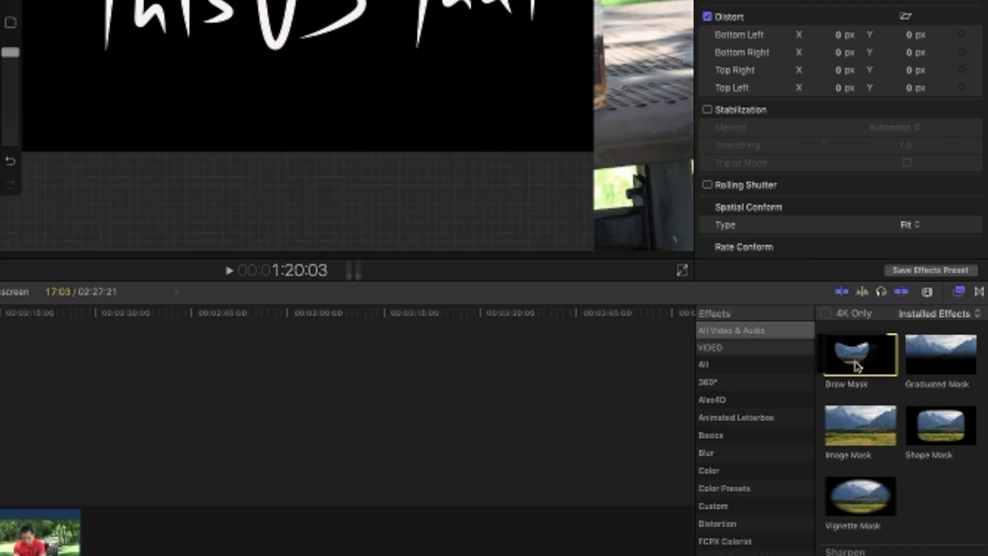
{"action": "left_click", "coordinate": [867, 369]}
{"action": "mouse_move", "coordinate": [867, 369]}
{"action": "left_mouse_down"}
{"action": "mouse_move", "coordinate": [828, 360]}
{"action": "mouse_move", "coordinate": [0, 470]}
{"action": "left_mouse_up"}
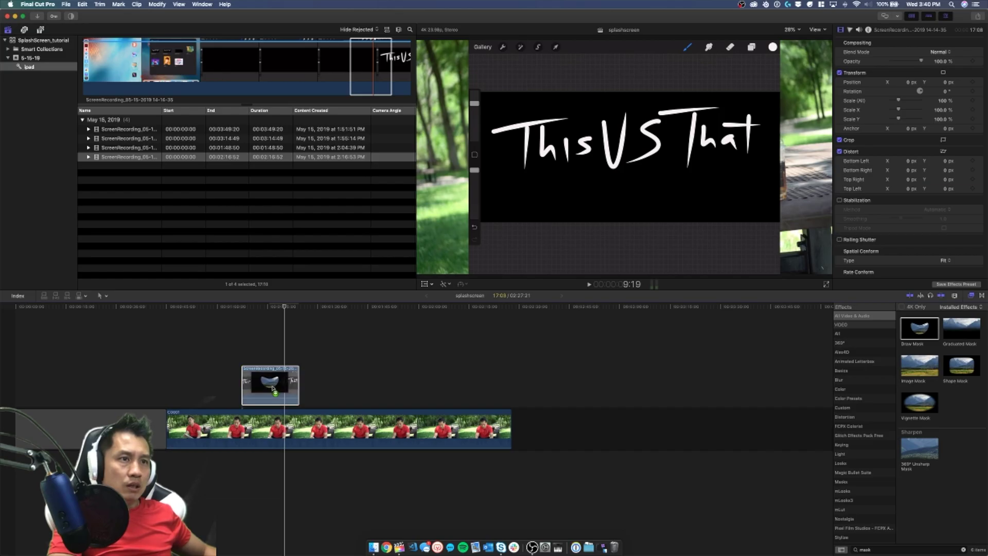
{"action": "left_click_drag", "start_coordinate": [273, 387], "coordinate": [272, 387]}
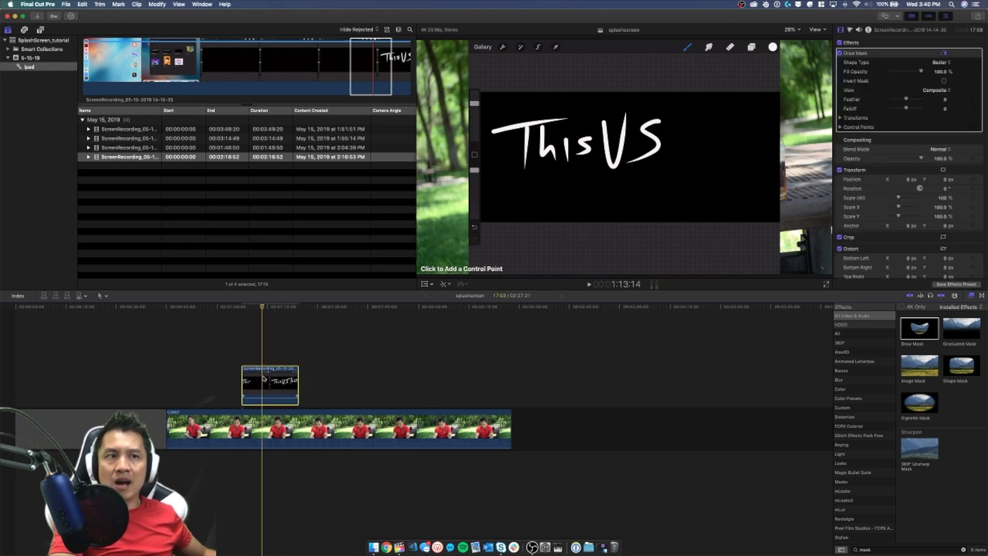
Outline 'This VS That' with mask points, close the shape, and skim ahead to check.
{"action": "left_click", "coordinate": [487, 123]}
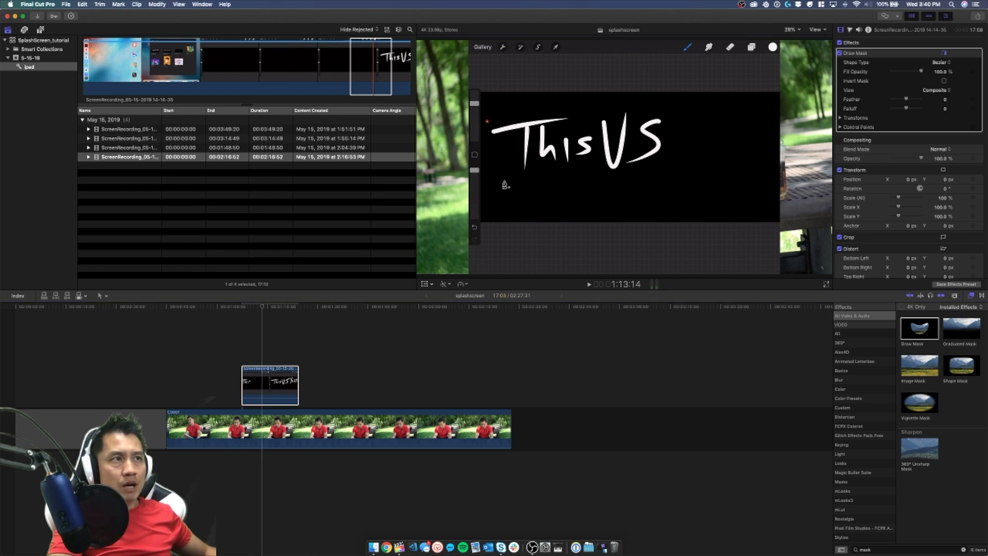
{"action": "left_click", "coordinate": [771, 179]}
{"action": "left_click", "coordinate": [769, 98]}
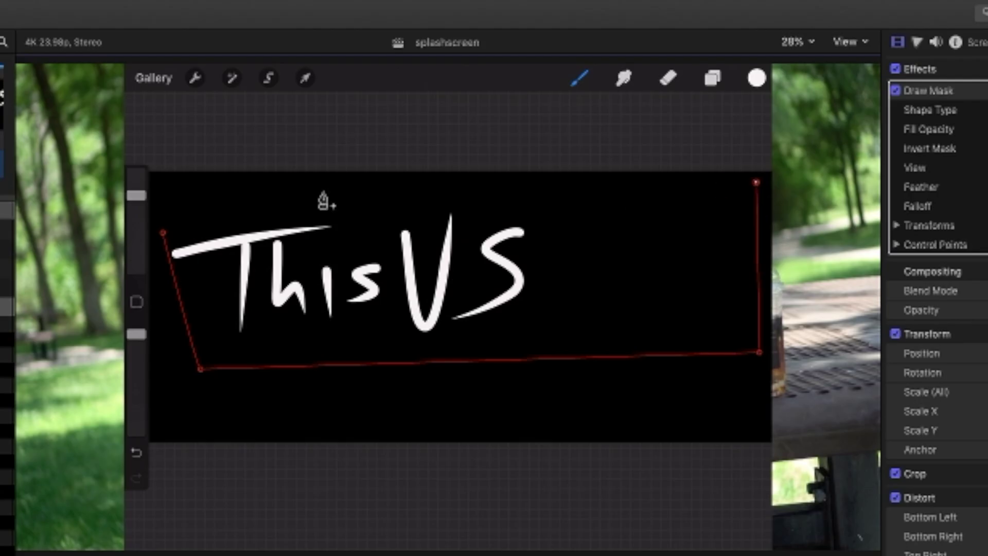
{"action": "left_click", "coordinate": [163, 235]}
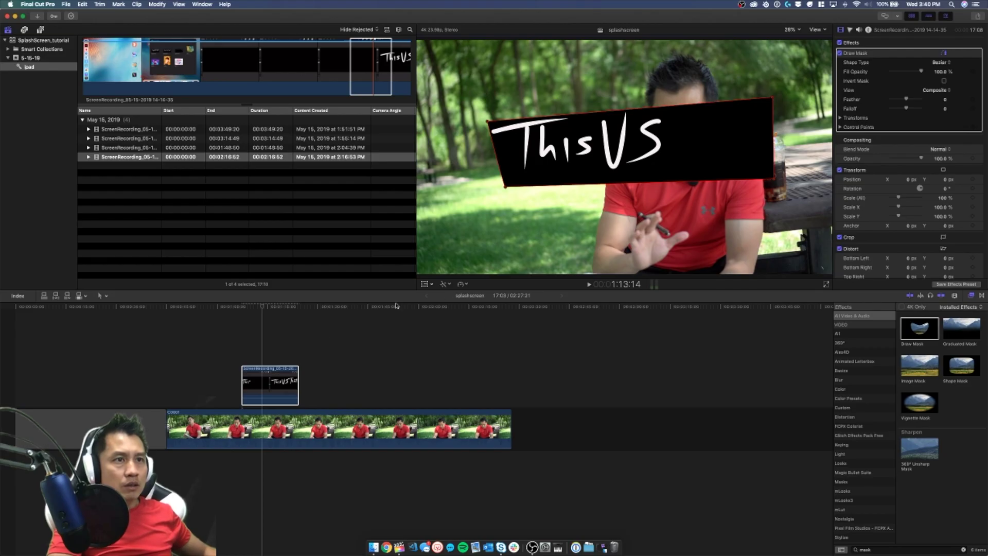
{"action": "left_click_drag", "start_coordinate": [249, 308], "coordinate": [291, 311]}
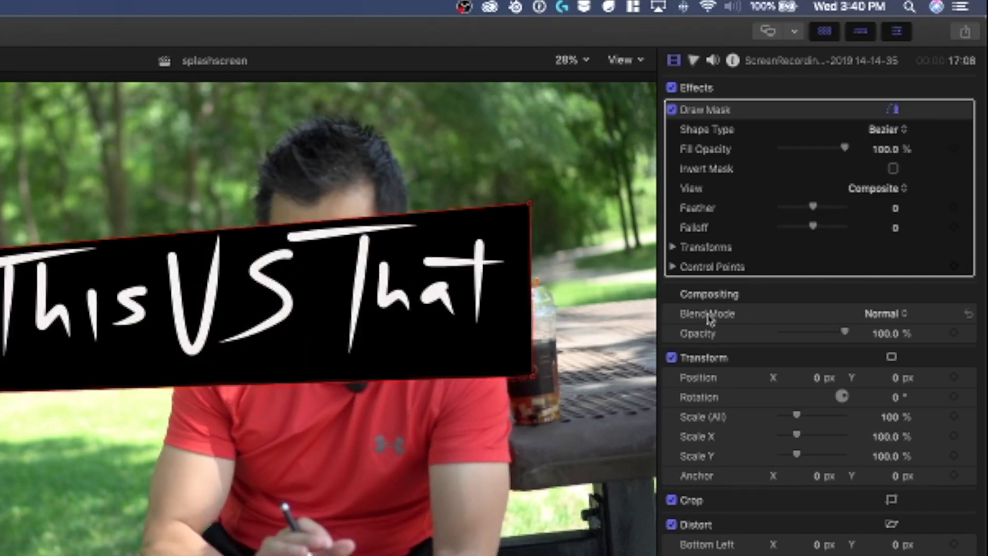
Set the lettering clip's Compositing Blend Mode to Add, leaving only the white handwriting.
{"action": "left_click", "coordinate": [887, 316]}
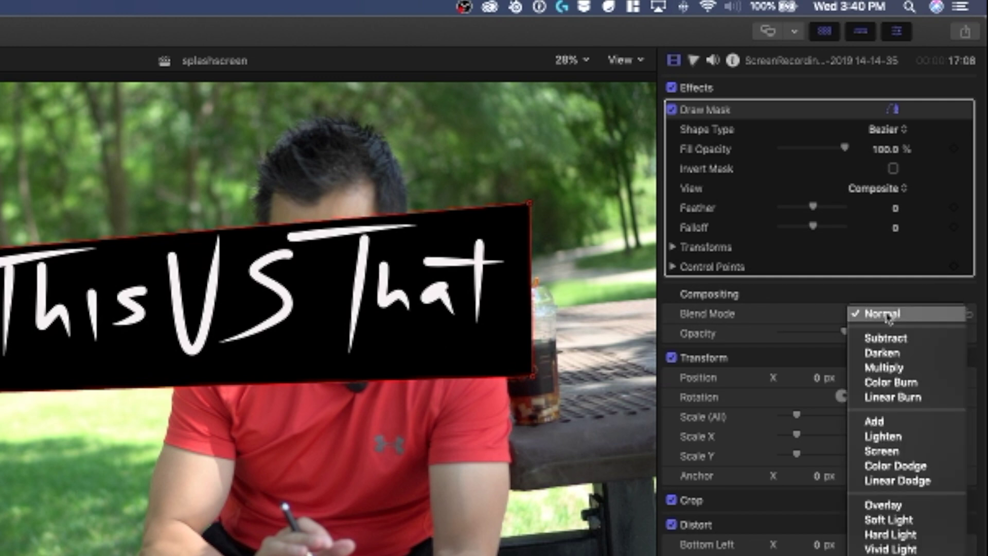
{"action": "left_click", "coordinate": [892, 423]}
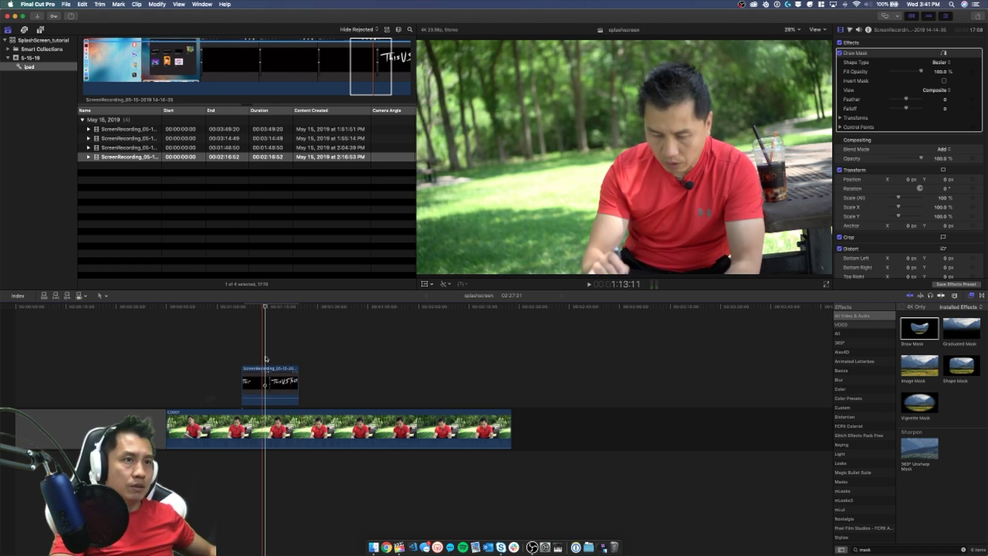
{"action": "left_click", "coordinate": [279, 355]}
{"action": "left_click", "coordinate": [281, 383]}
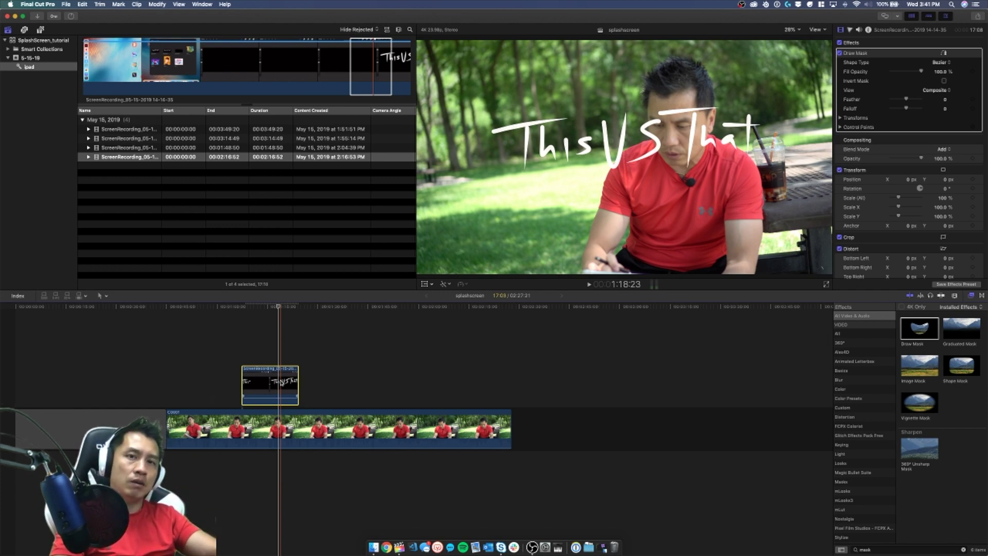
{"action": "key", "text": "space"}
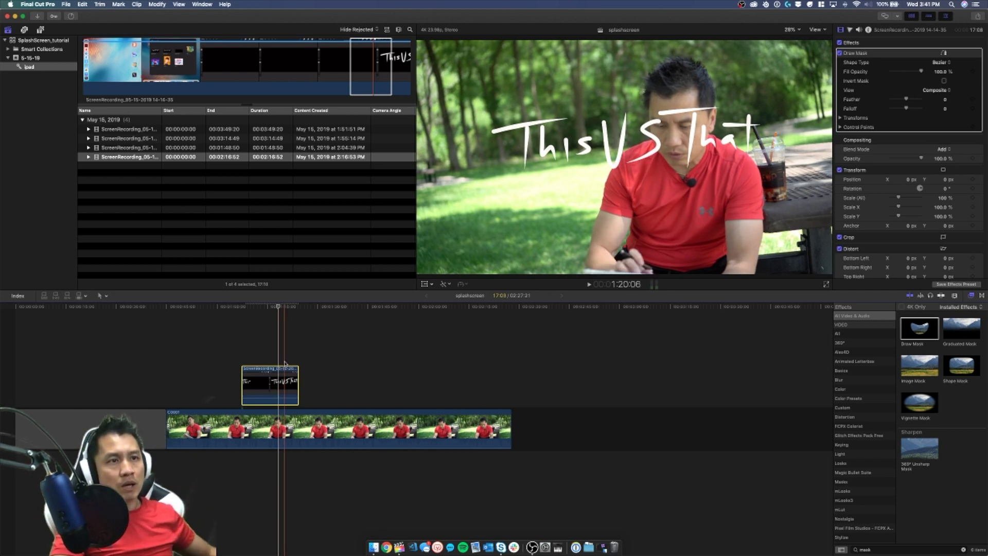
{"action": "key", "text": "space"}
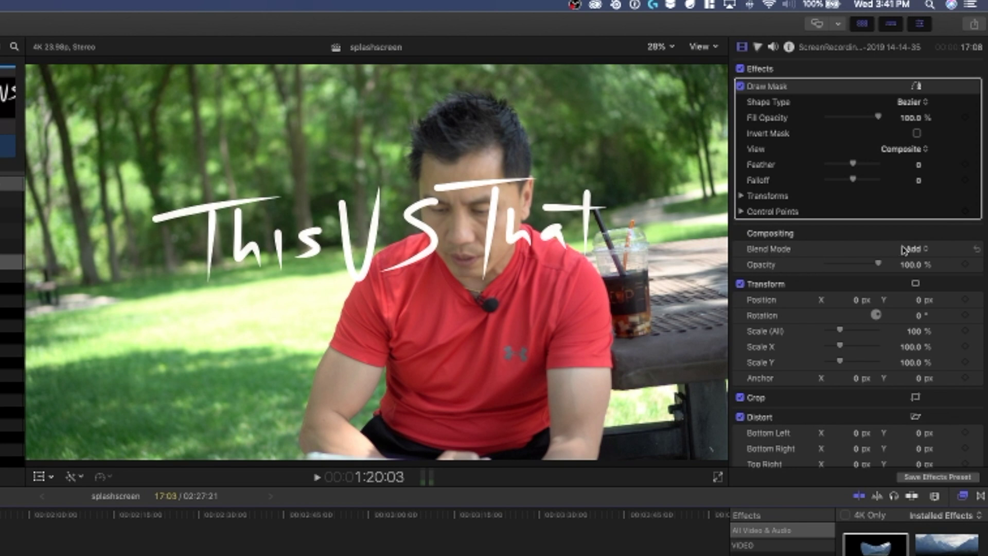
{"action": "left_click", "coordinate": [904, 250]}
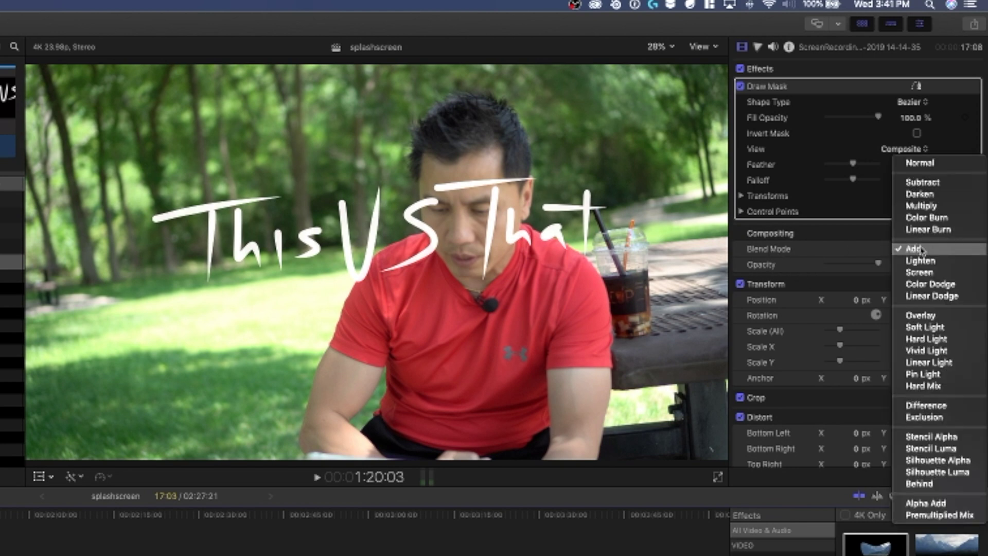
{"action": "left_click", "coordinate": [922, 182]}
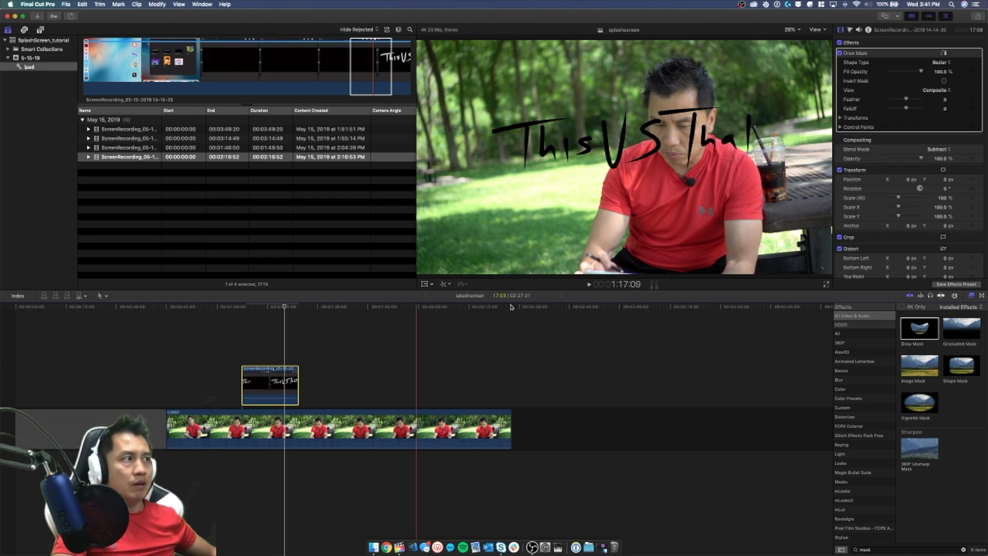
{"action": "left_click", "coordinate": [939, 150]}
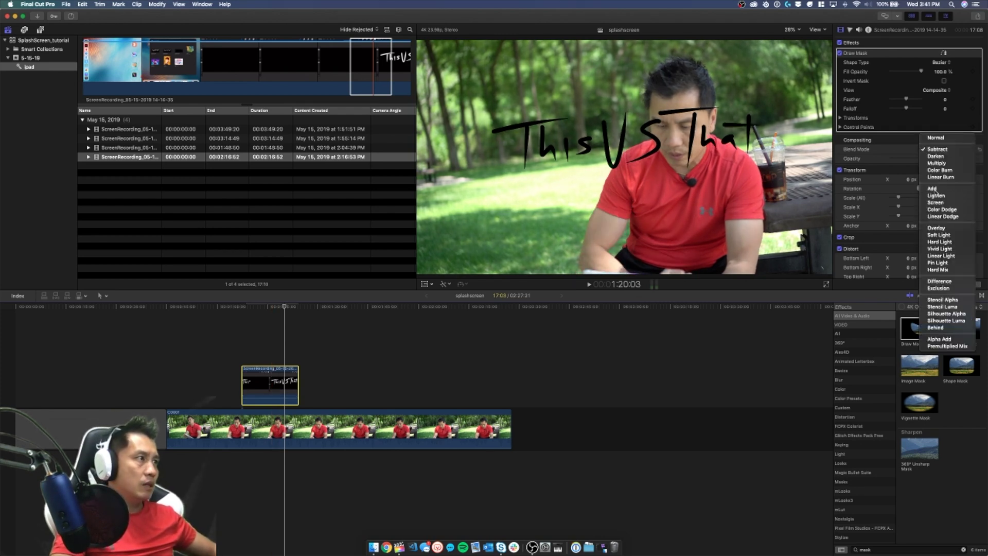
{"action": "left_click", "coordinate": [933, 188]}
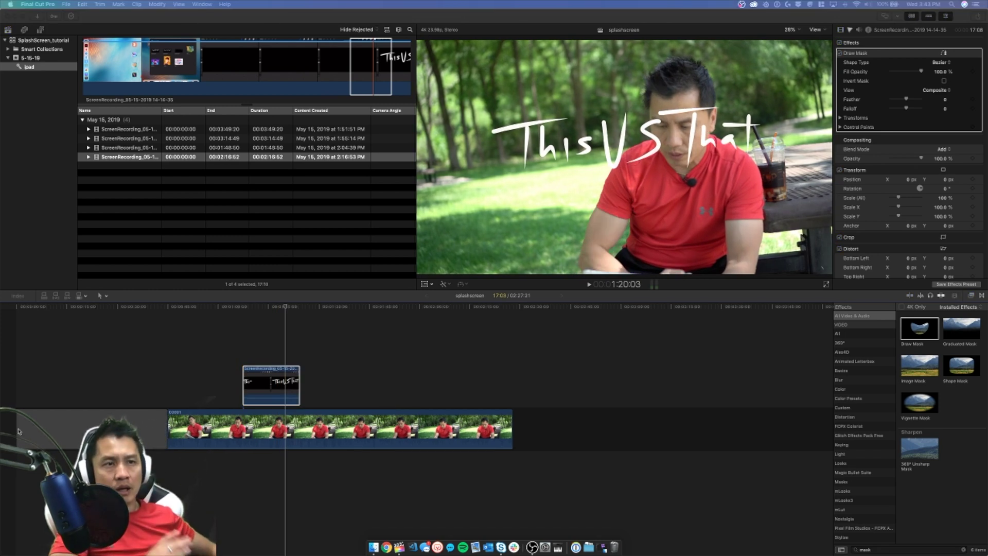
Apply another 360° Gaussian Blur to park clip C0001.
{"action": "left_click", "coordinate": [258, 436]}
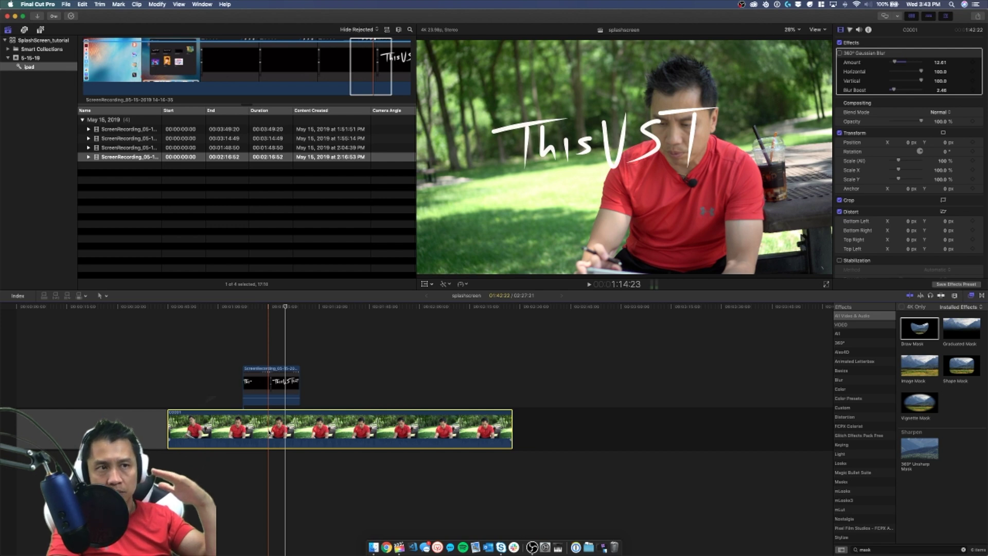
{"action": "left_click", "coordinate": [275, 453]}
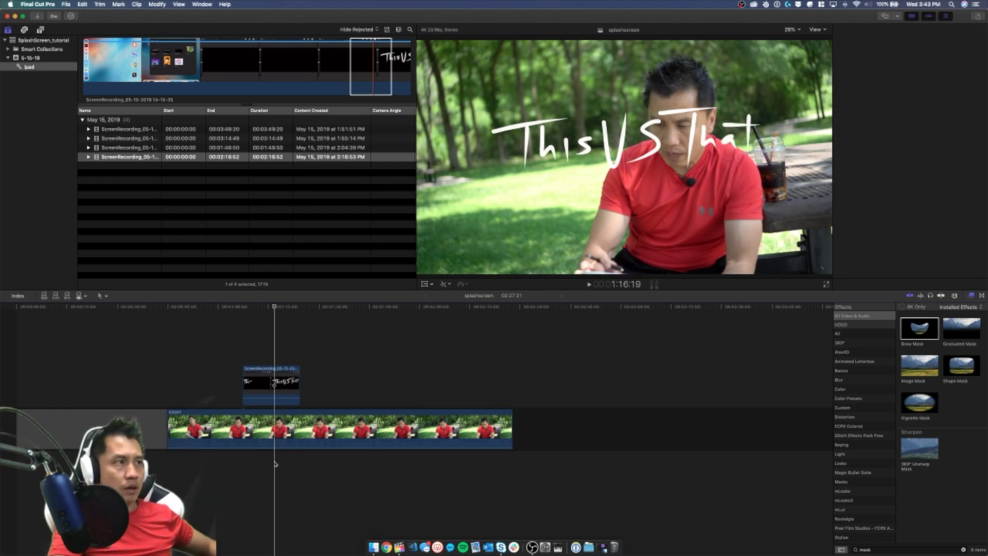
{"action": "left_click", "coordinate": [344, 442]}
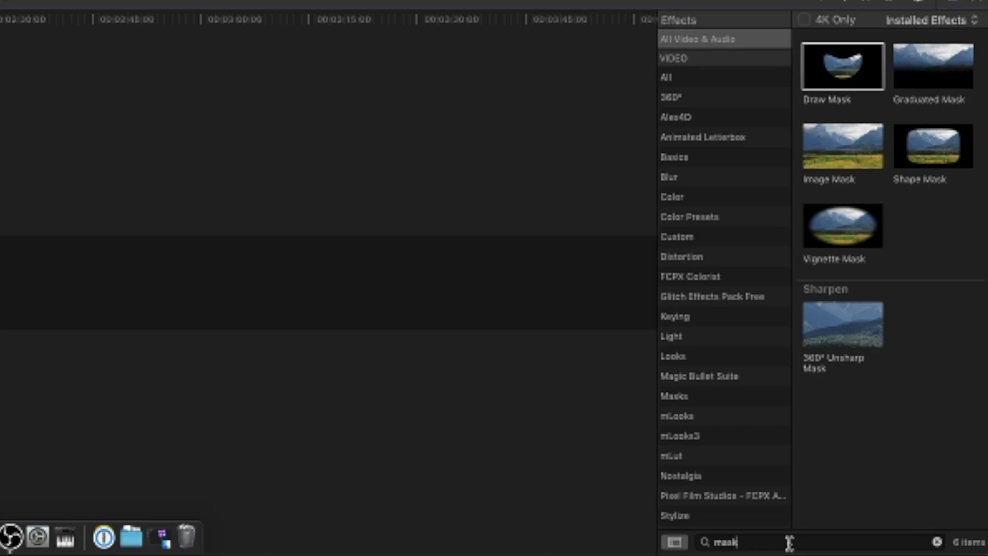
{"action": "left_click", "coordinate": [895, 550]}
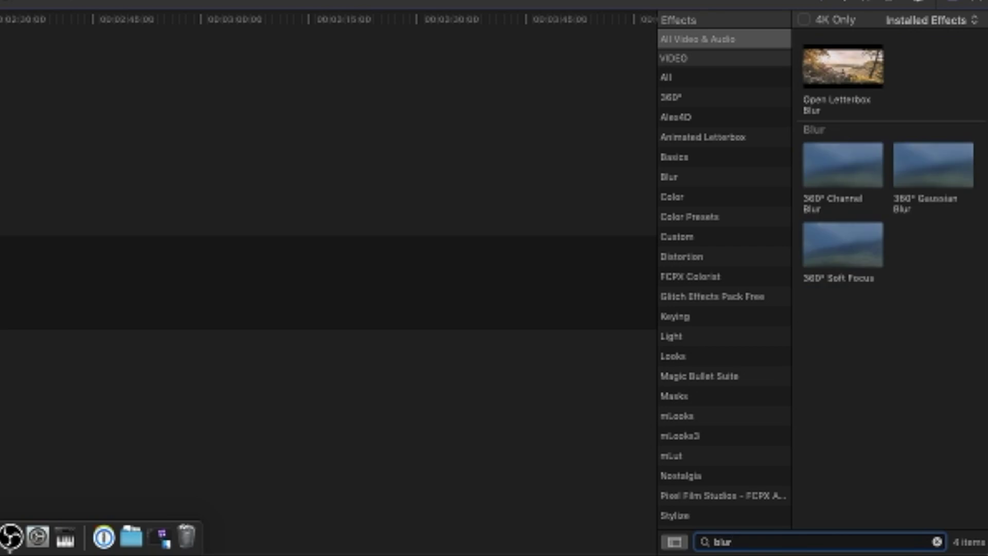
{"action": "double_click", "coordinate": [925, 173]}
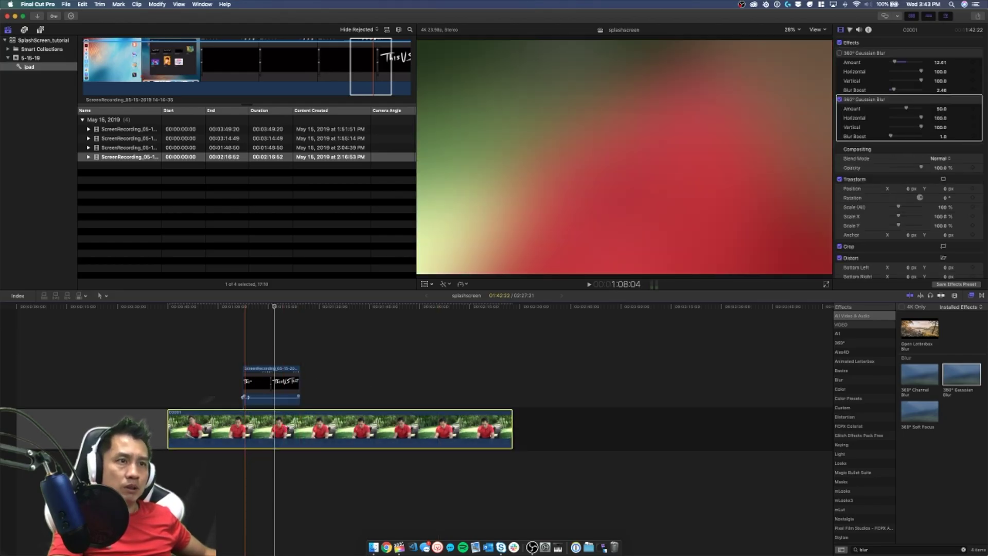
Play back the blurred result at the title, then list the 5-15-19 event's clips.
{"action": "key", "text": "space"}
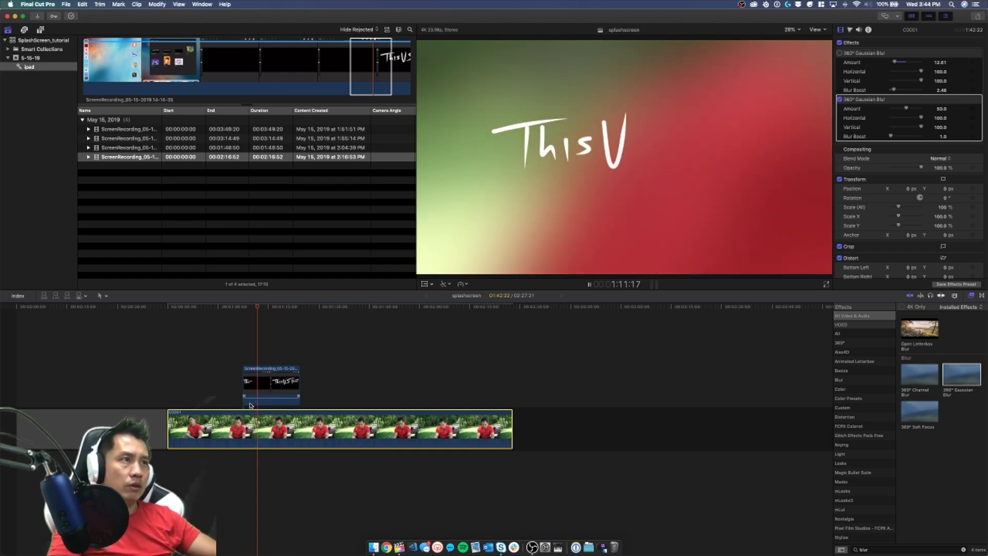
{"action": "left_click", "coordinate": [253, 455]}
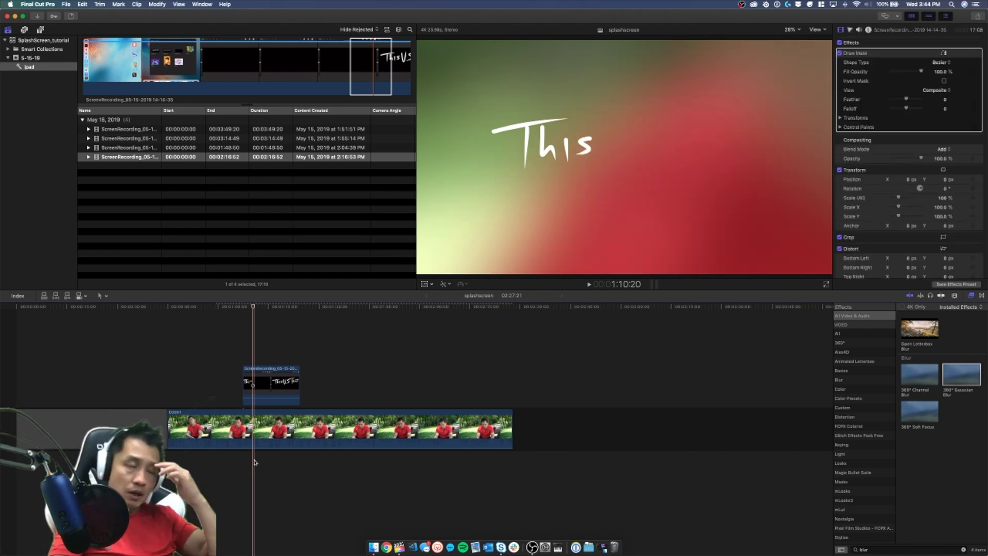
{"action": "left_click", "coordinate": [276, 464]}
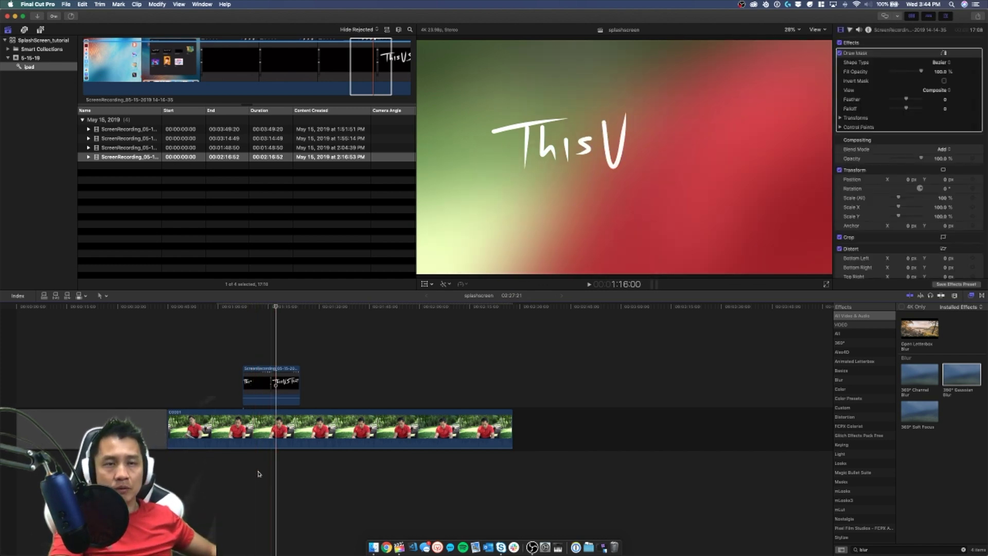
{"action": "left_click", "coordinate": [29, 57]}
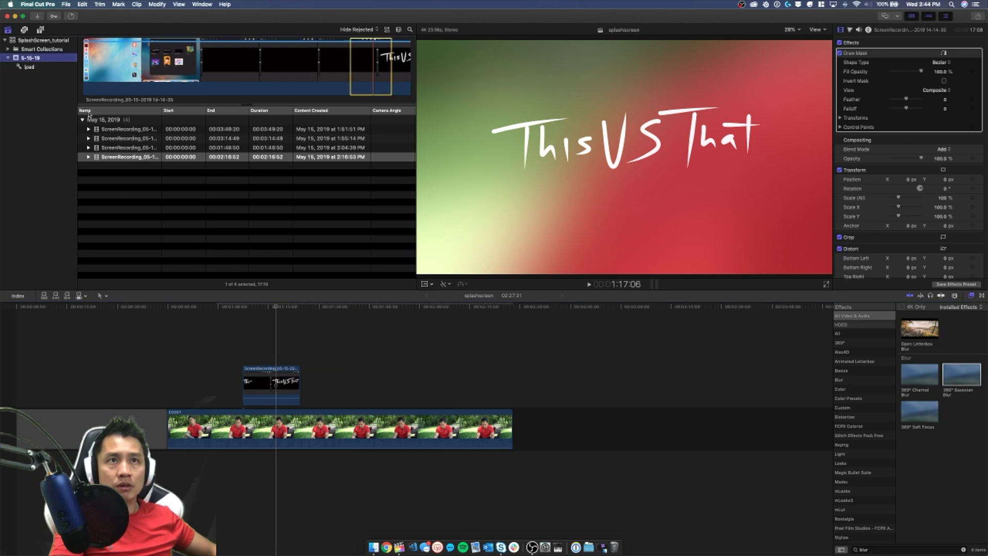
Place 'Floppy Circus - Crying' in the timeline beneath clip C0001.
{"action": "left_click", "coordinate": [134, 260]}
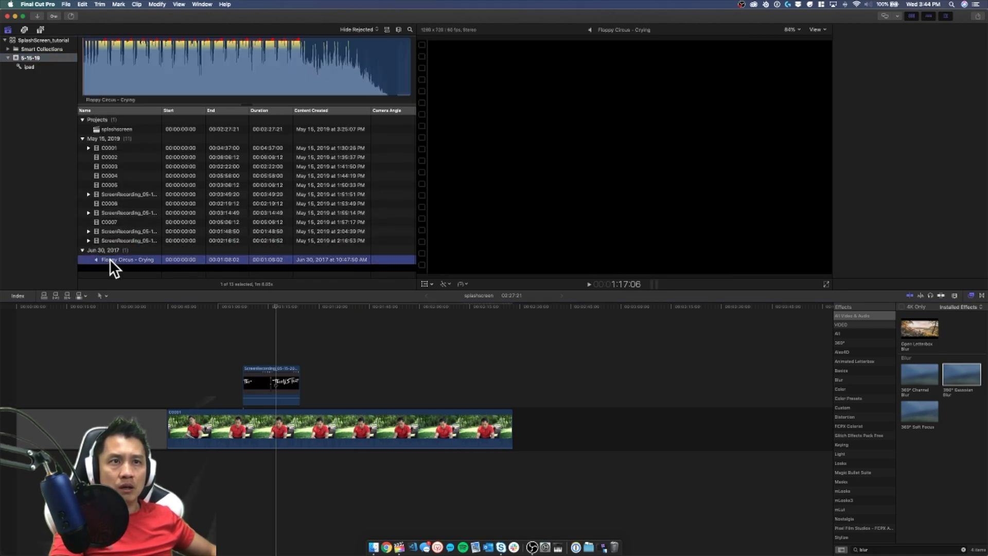
{"action": "left_click_drag", "start_coordinate": [134, 260], "coordinate": [258, 463]}
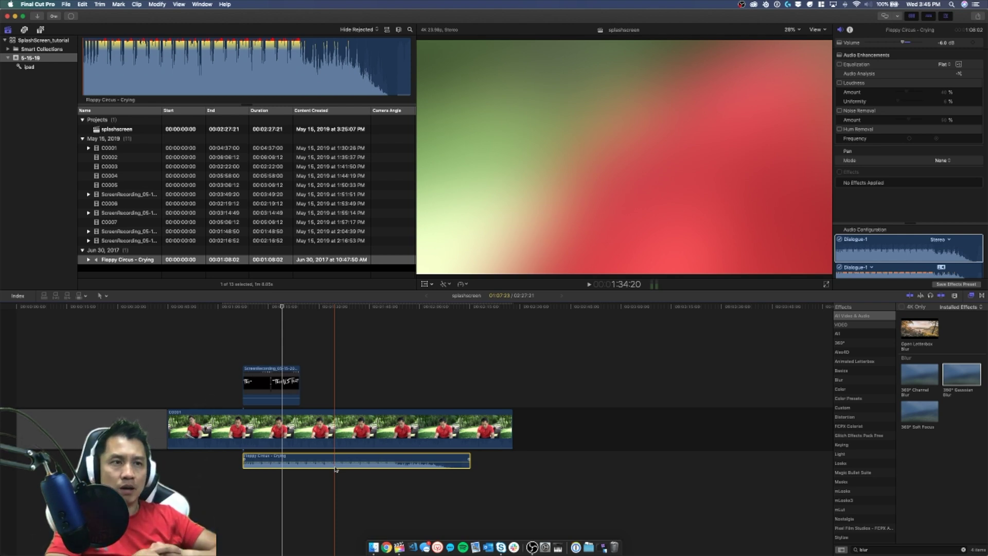
{"action": "left_click", "coordinate": [273, 381]}
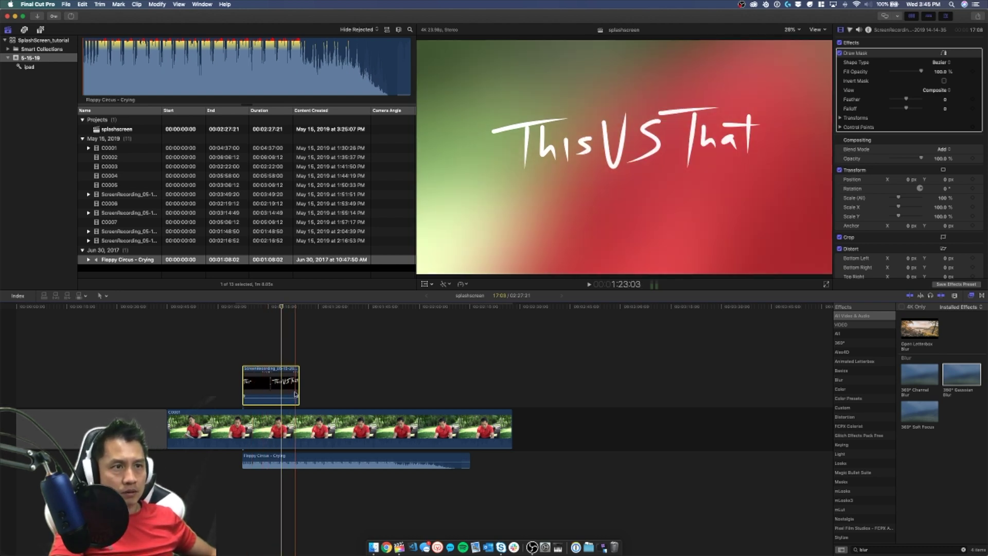
Select the 'Floppy Circus - Crying' clip under C0001 to show its audio Inspector settings.
{"action": "left_click", "coordinate": [278, 432]}
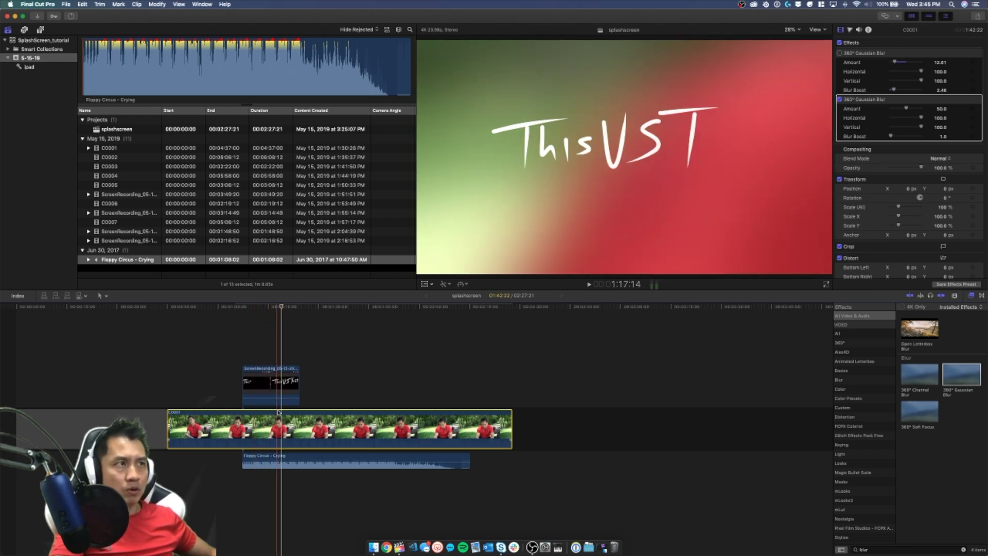
{"action": "left_click", "coordinate": [261, 458]}
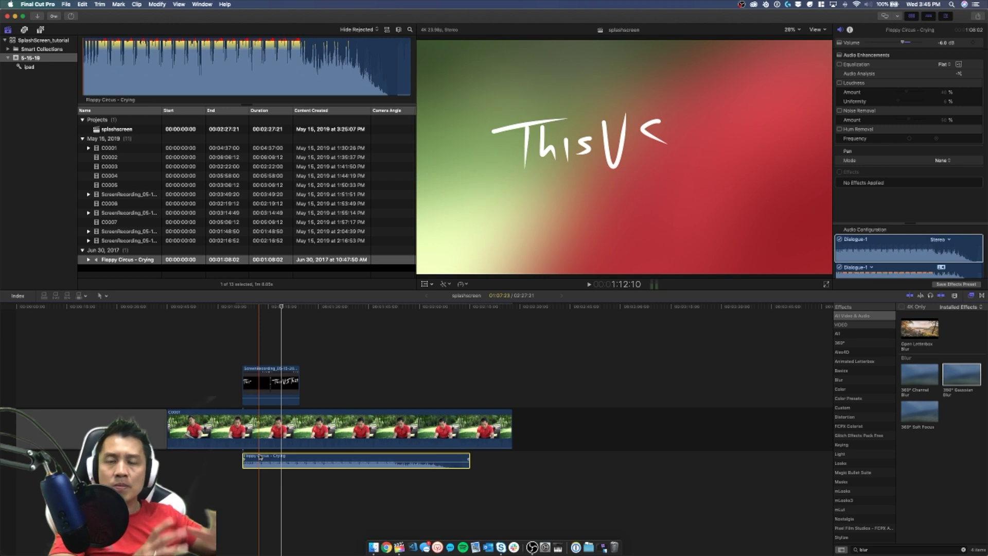